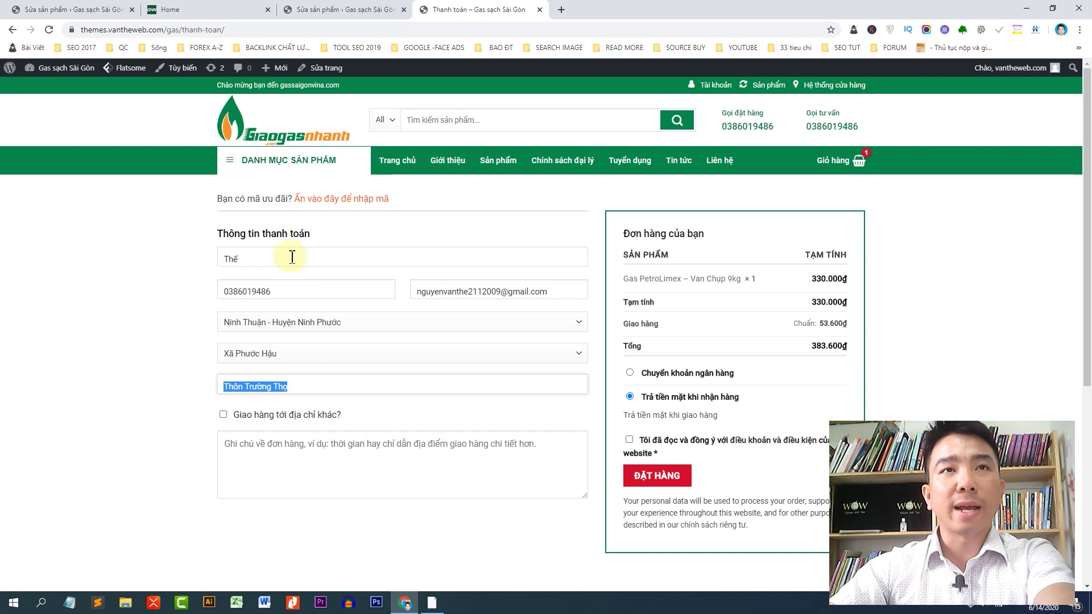
Step: Enter the checkout order note 'giao hàng giờ hành chính'
click(237, 257)
click(194, 272)
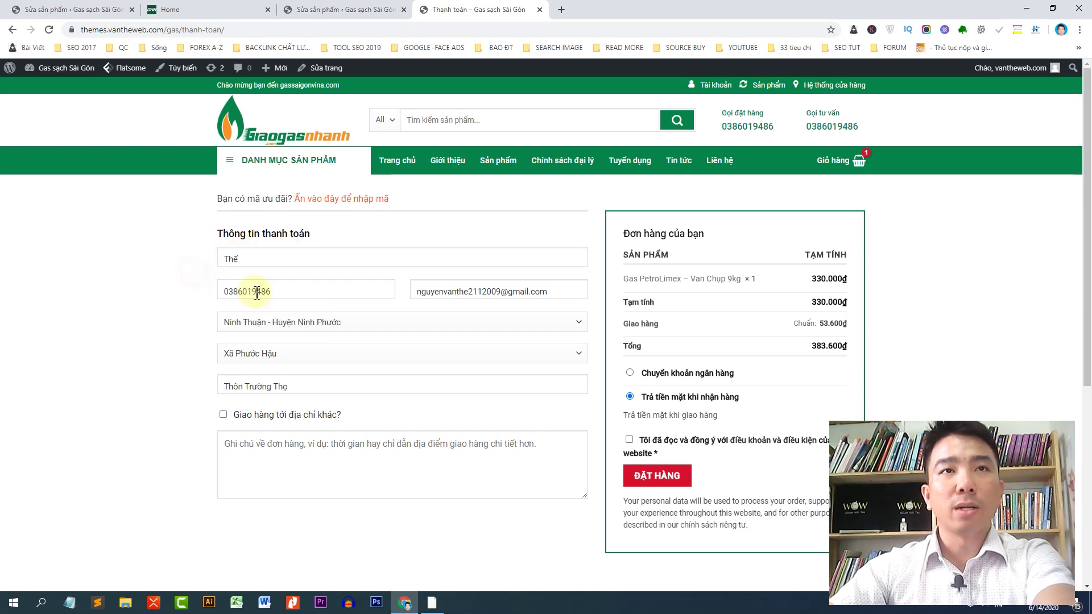
click(316, 463)
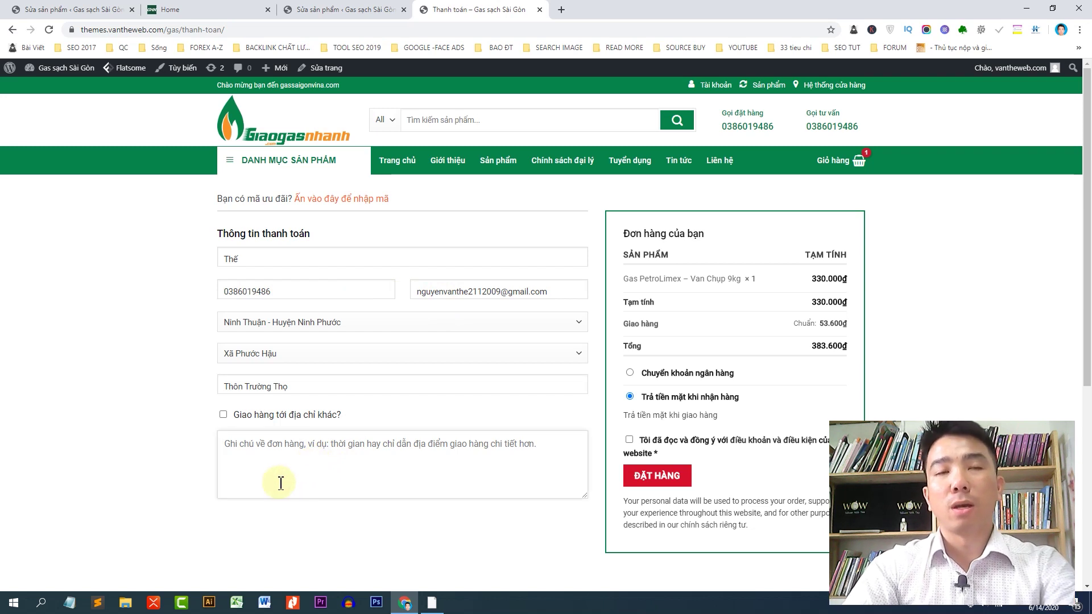
text(giao hàng giờ hành chính)
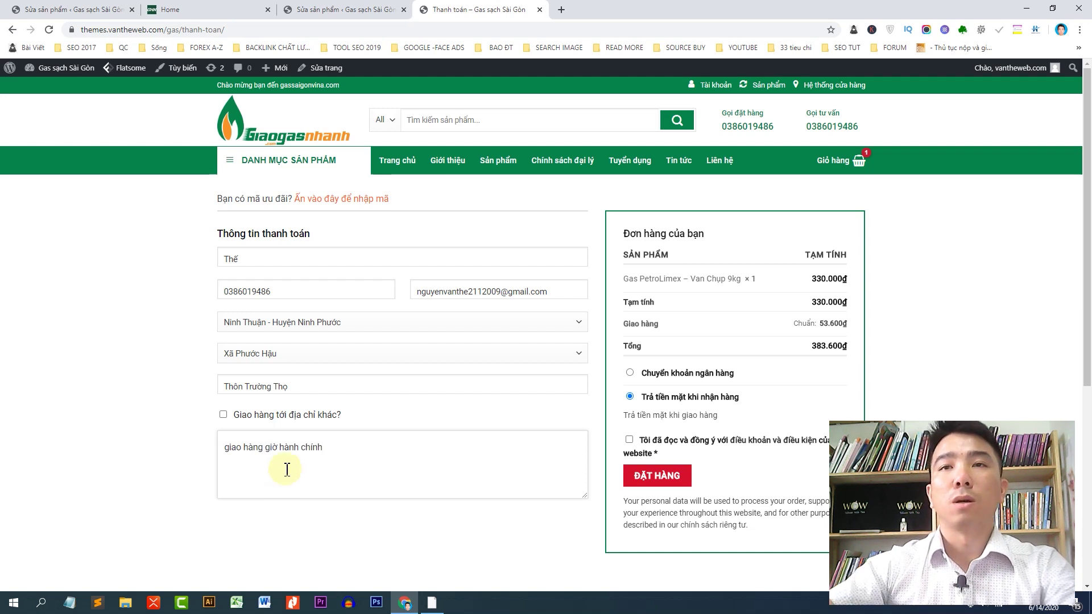
Step: Review the order summary's shipping fee and the 383.600đ cash-on-delivery total
scroll(893, 284, down, 1)
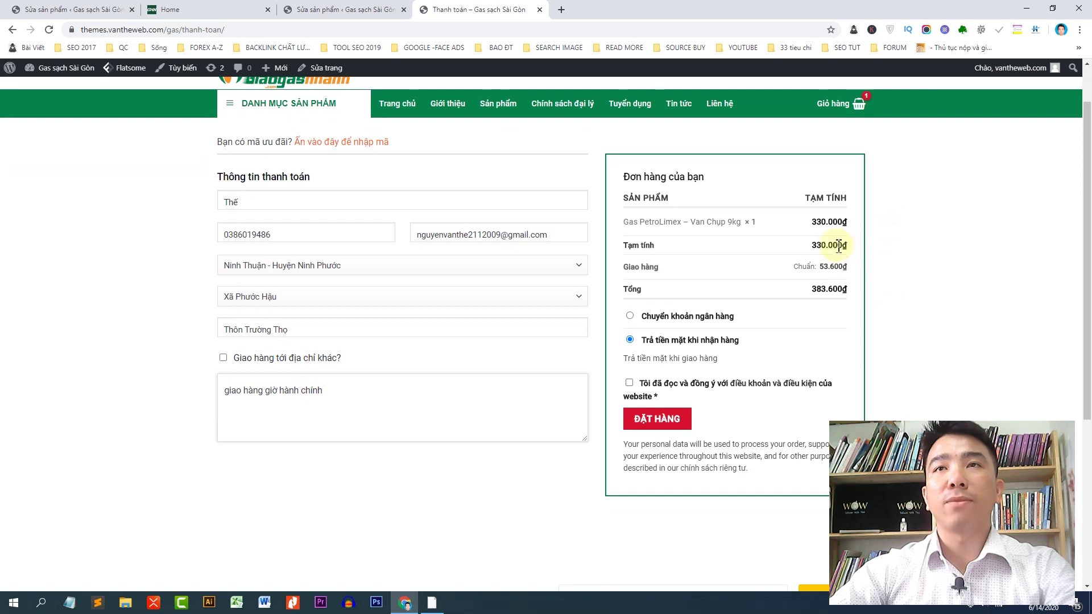
drag(614, 267, 670, 268)
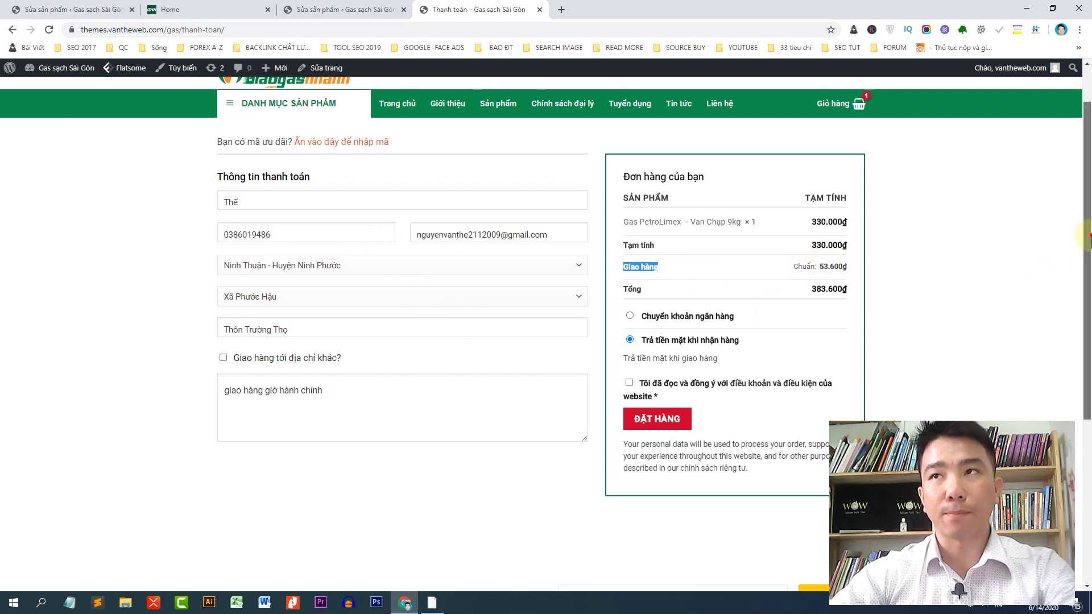
scroll(801, 293, down, 2)
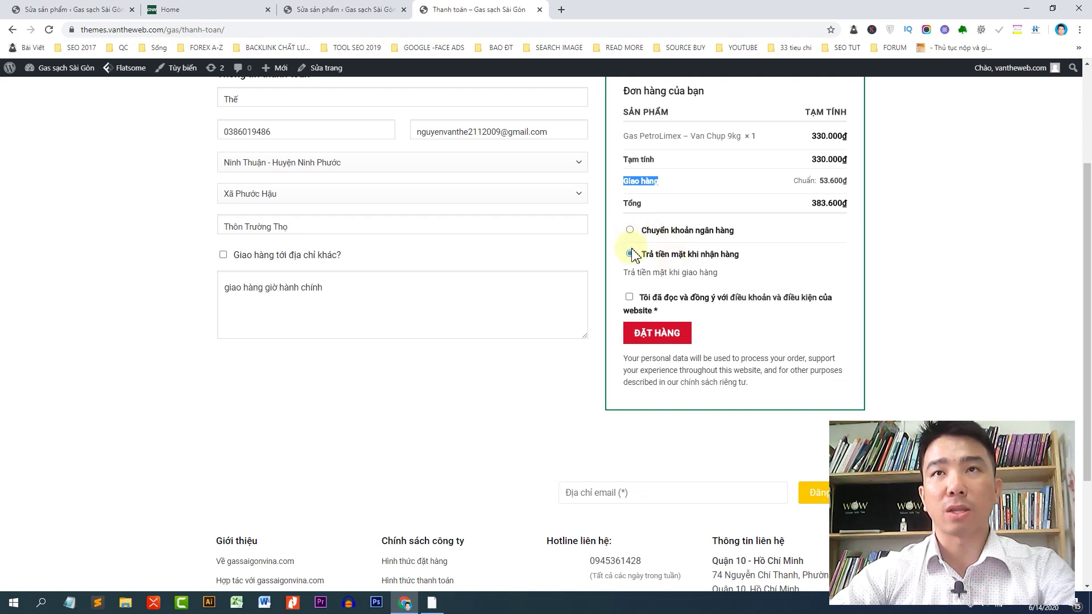
Step: Accept the terms and conditions and place the 383.600đ cash-on-delivery order
click(629, 296)
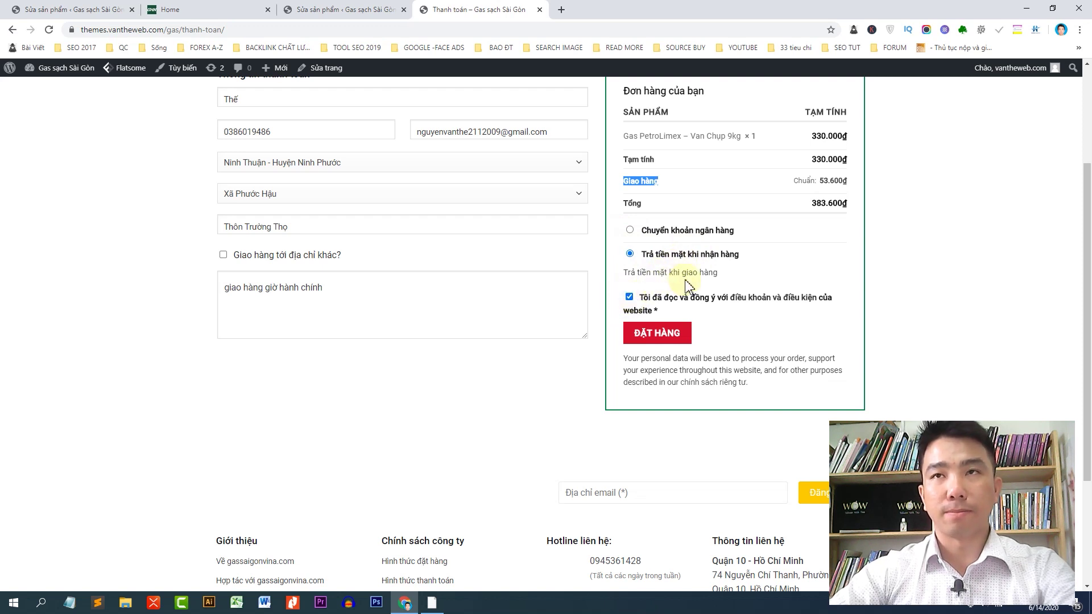
click(655, 335)
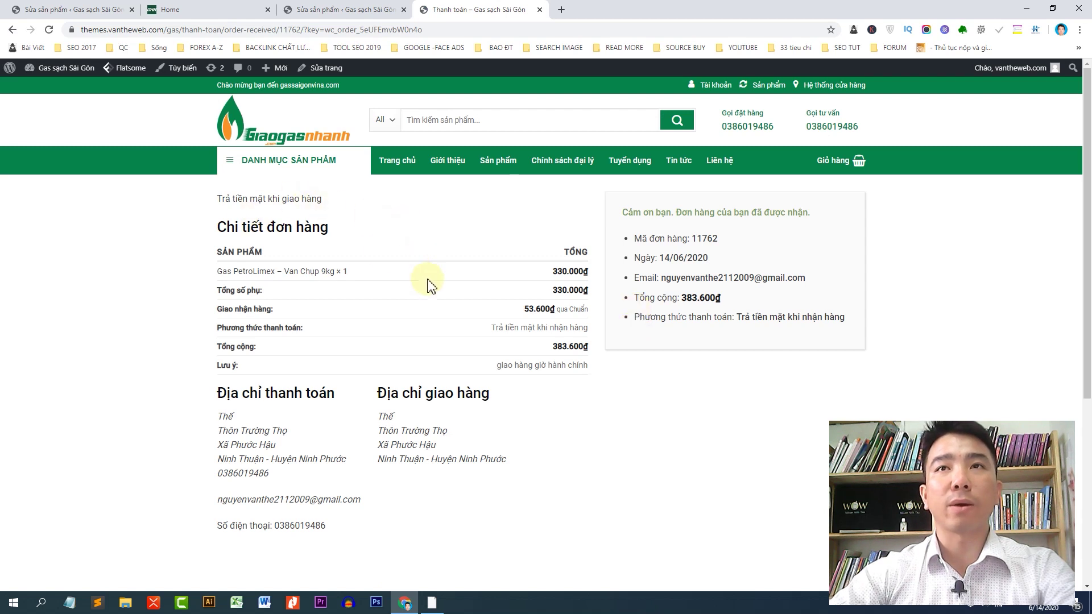
mouse_move(85, 82)
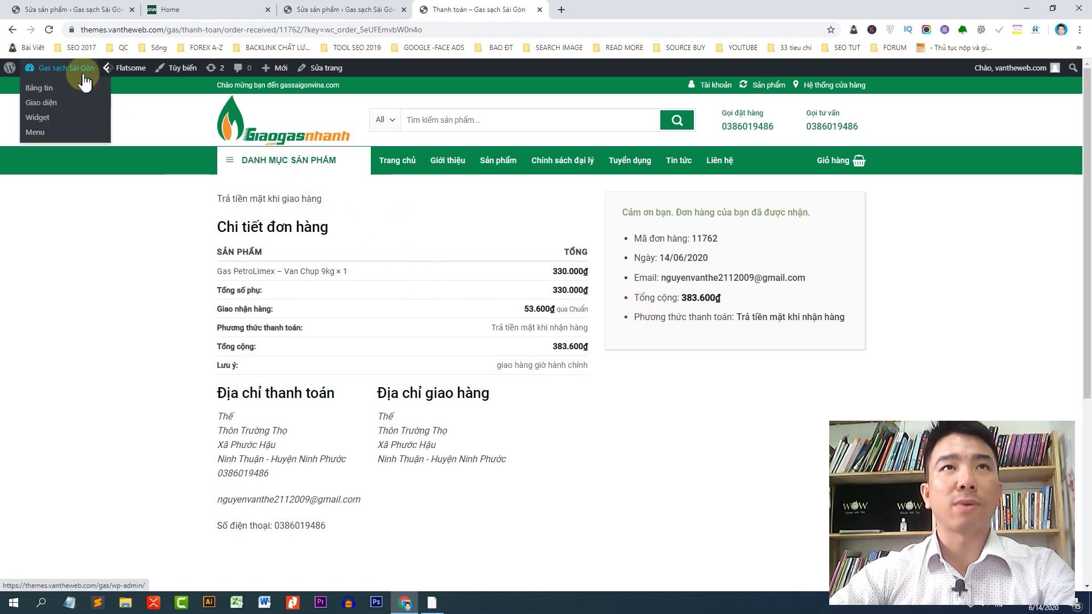
Step: Go to the WooCommerce Đơn hàng list showing new order #11762 at 383.600đ
click(84, 75)
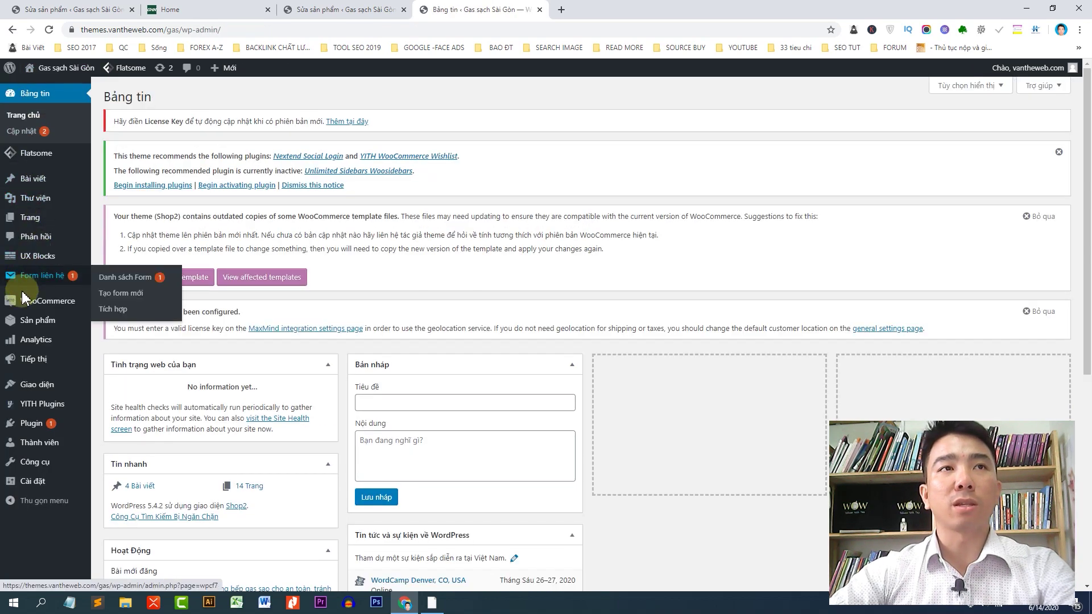
mouse_move(22, 306)
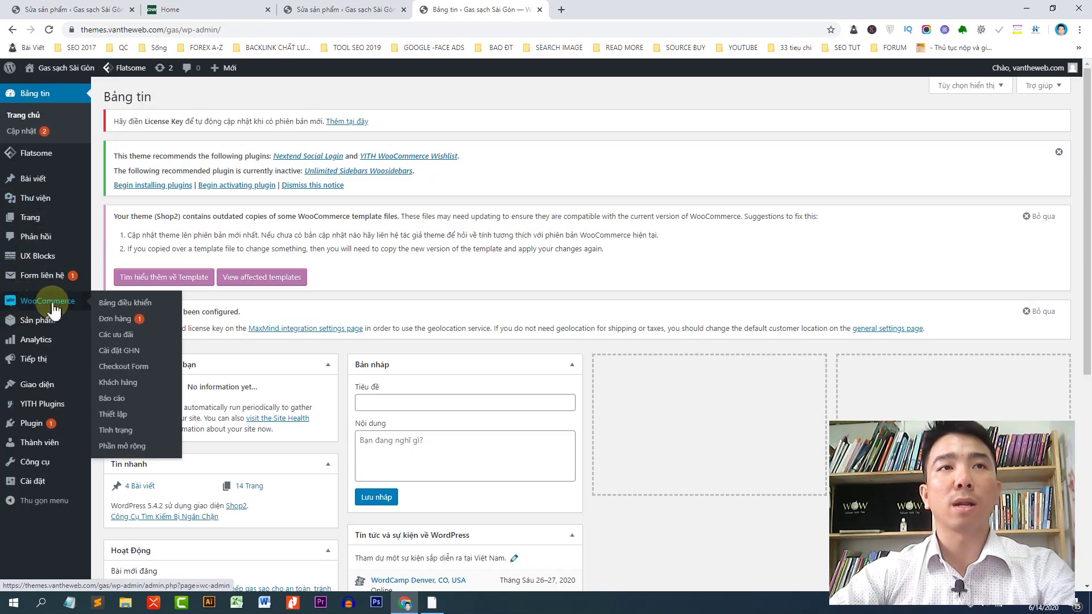
click(112, 323)
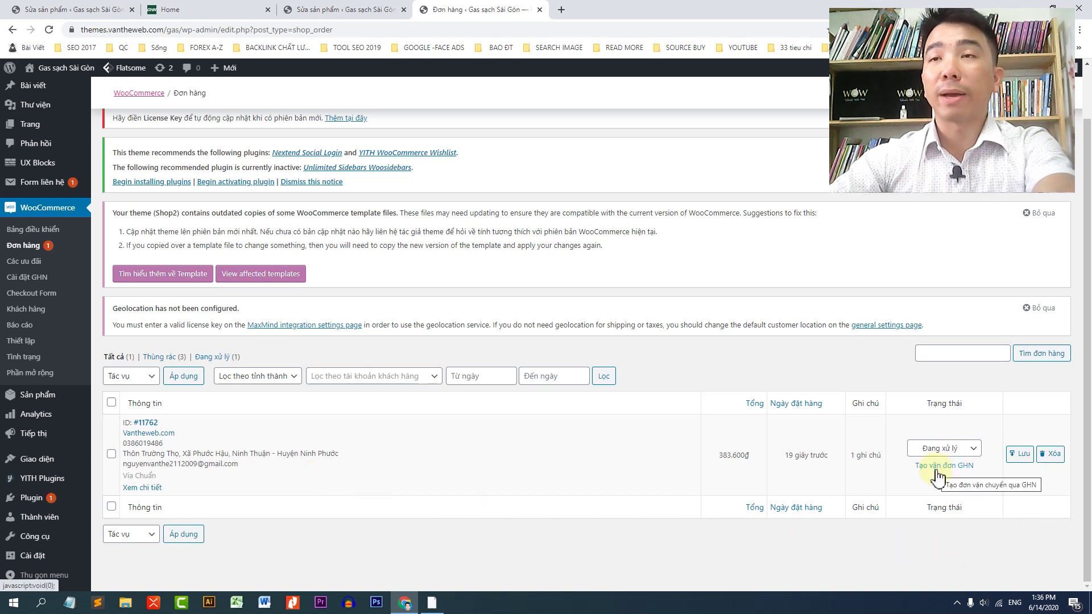
Step: Start a GHN shipment for order #11762, keep 'Cho thử hàng', and add note 'giao hàng nhe tay'
click(944, 467)
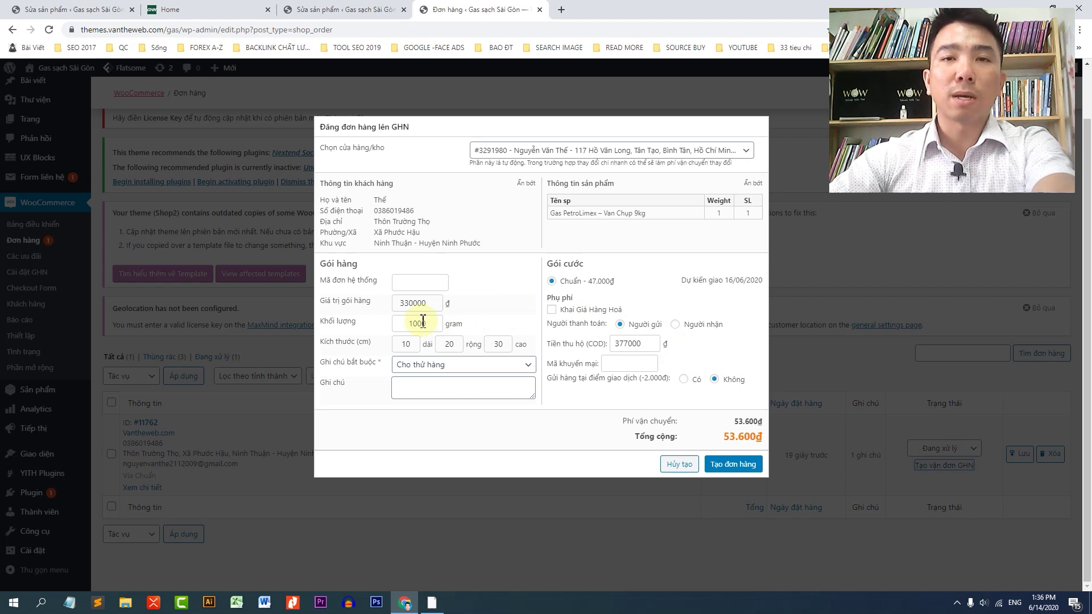
drag(402, 324, 417, 329)
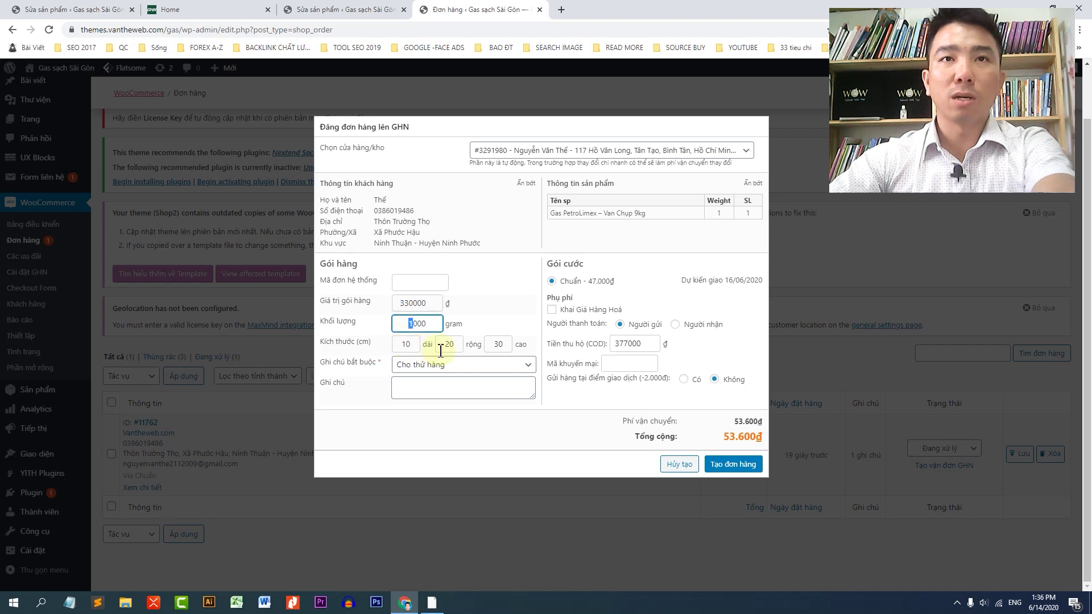
click(432, 370)
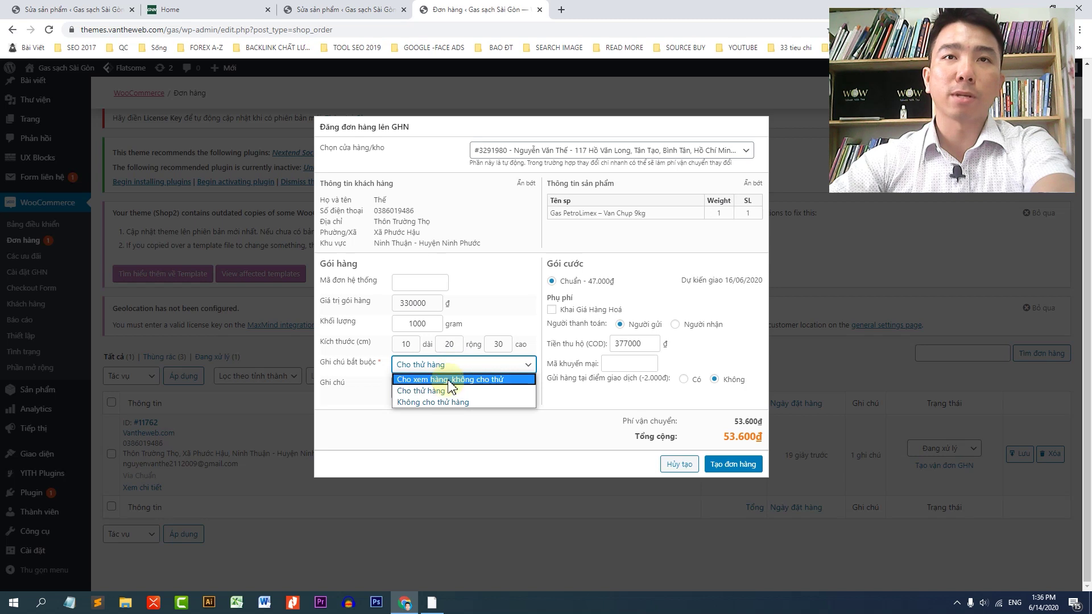
click(376, 398)
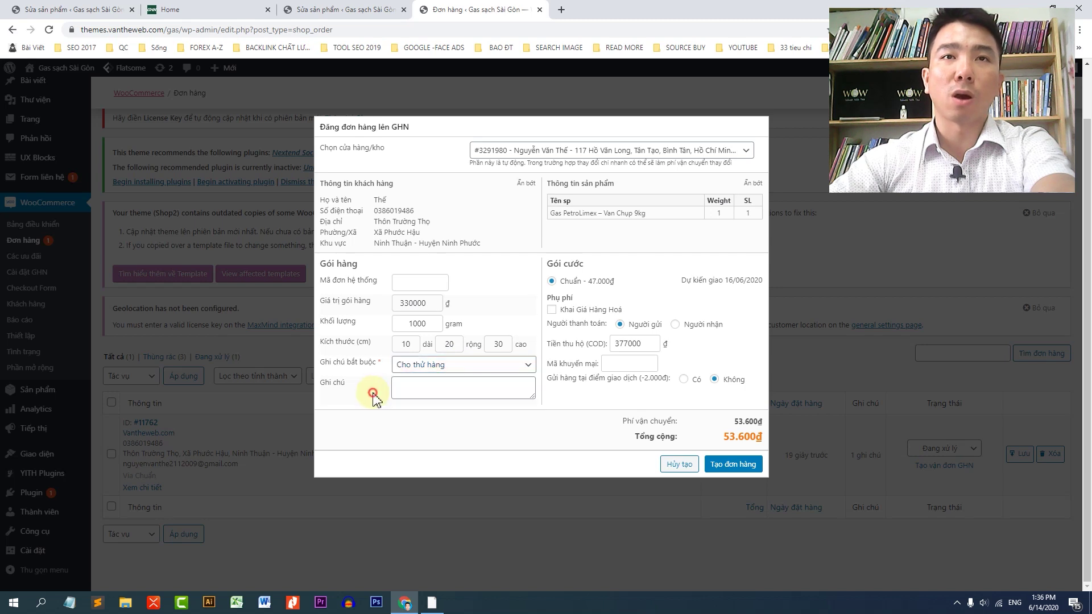
click(430, 384)
text(giao hàng nhe)
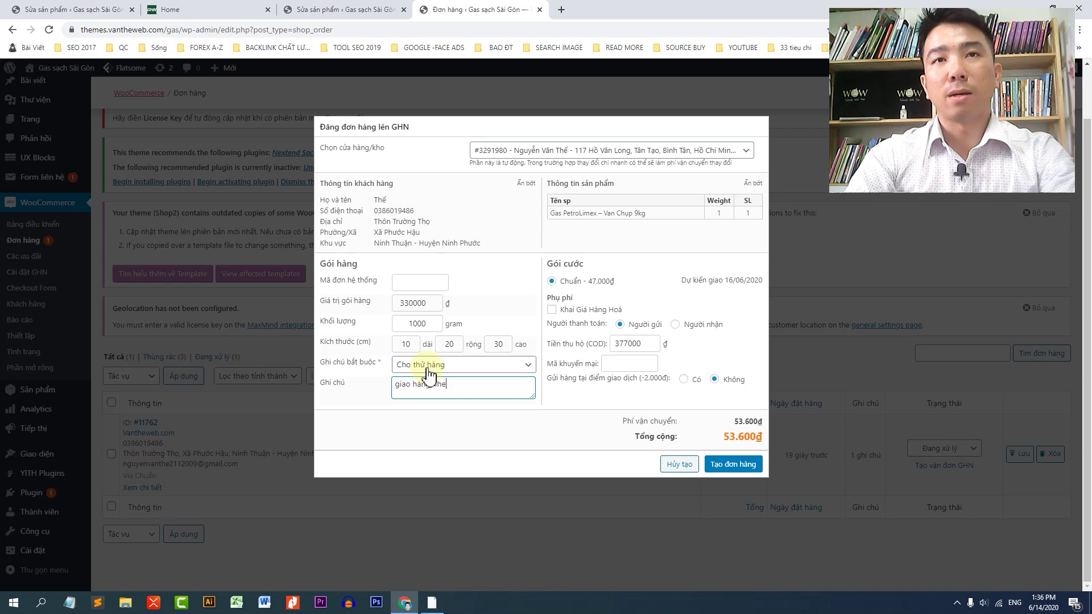
key(BackSpace)
text(ẹ tay)
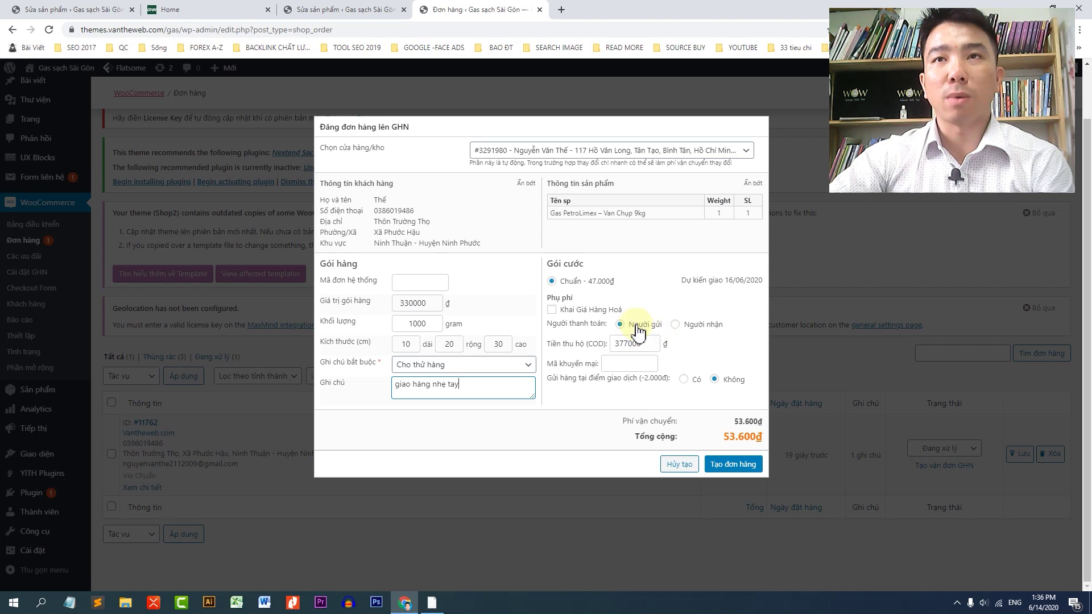
Step: Keep sender-paid shipping and set GHN point drop-off to Không
click(676, 325)
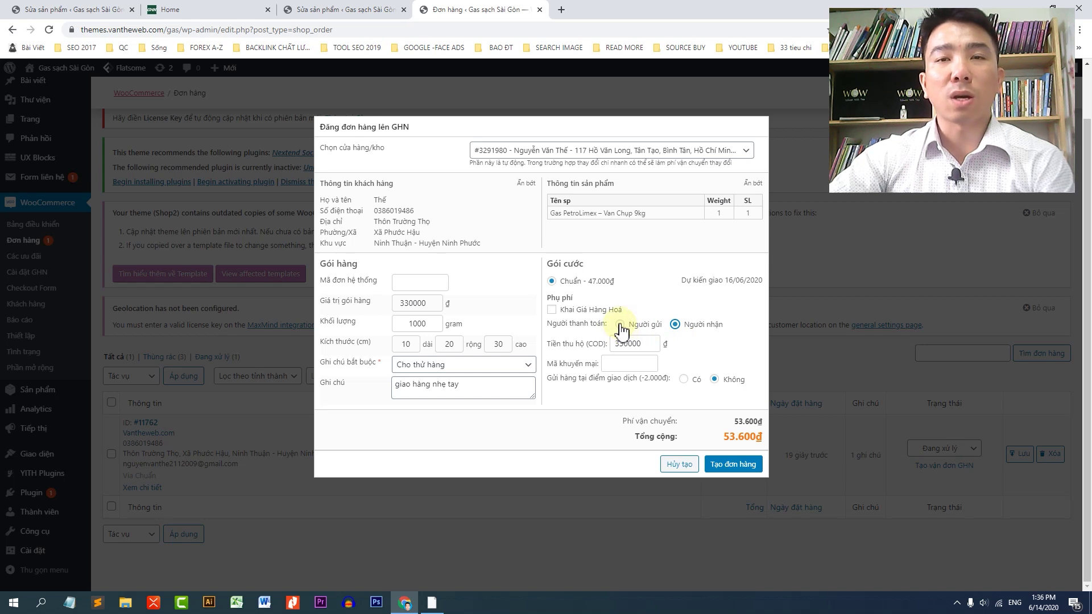
click(619, 324)
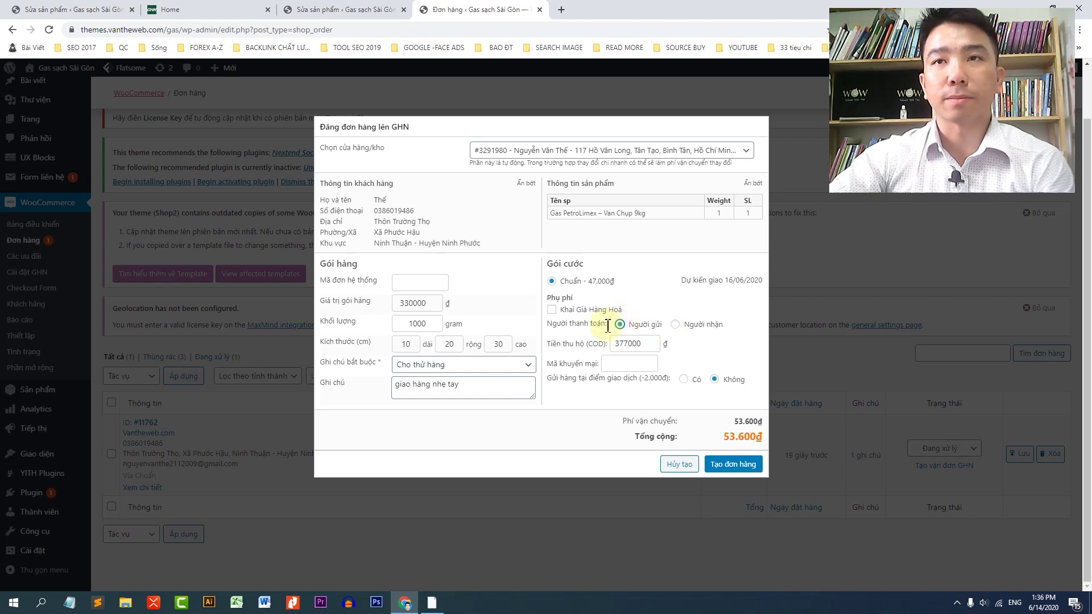
click(683, 380)
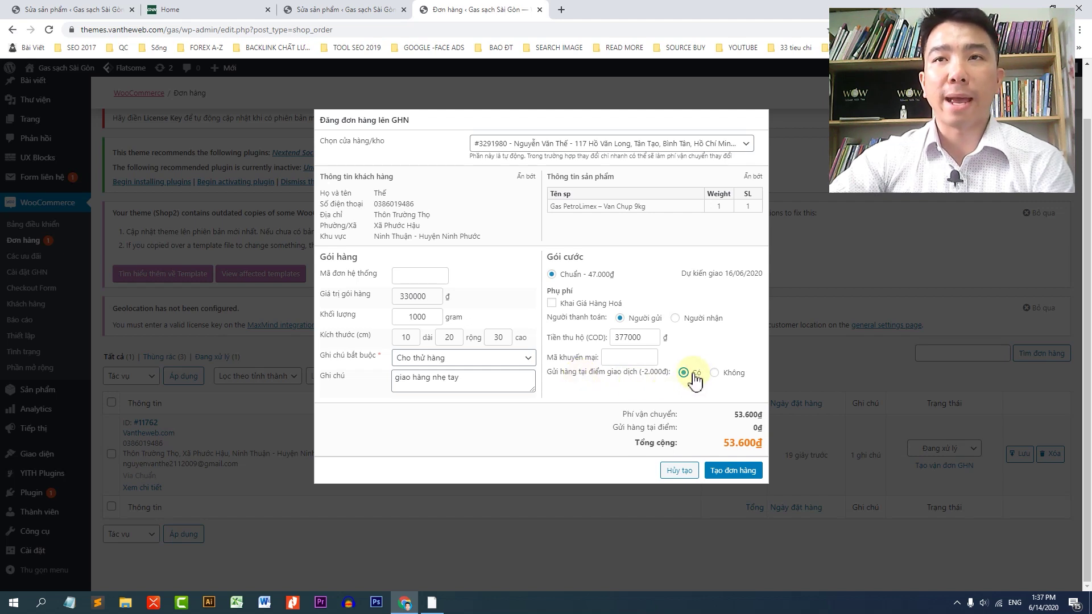
click(716, 375)
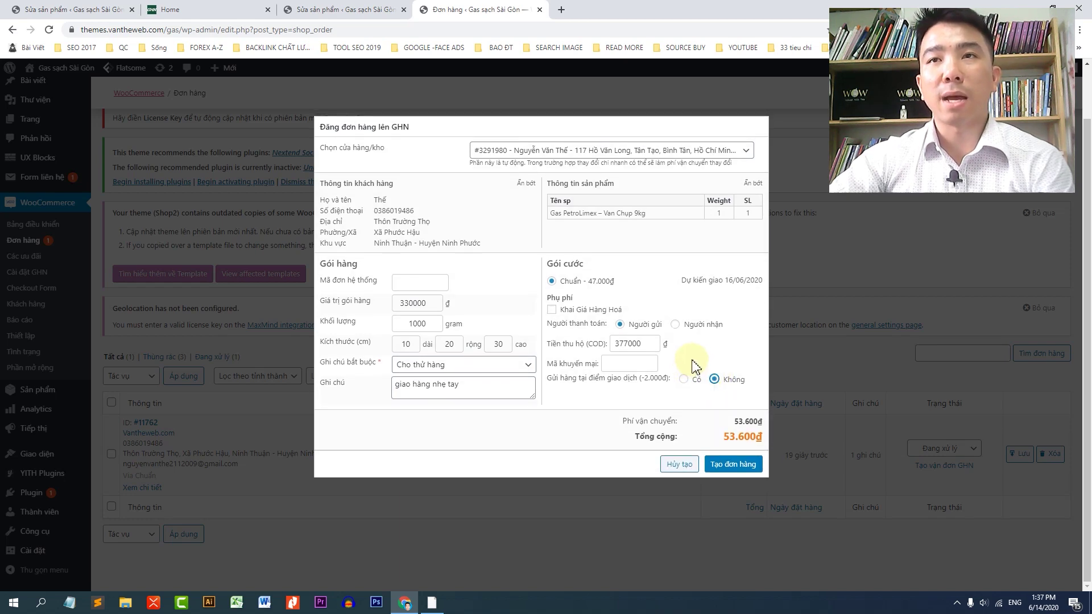
drag(667, 379, 641, 379)
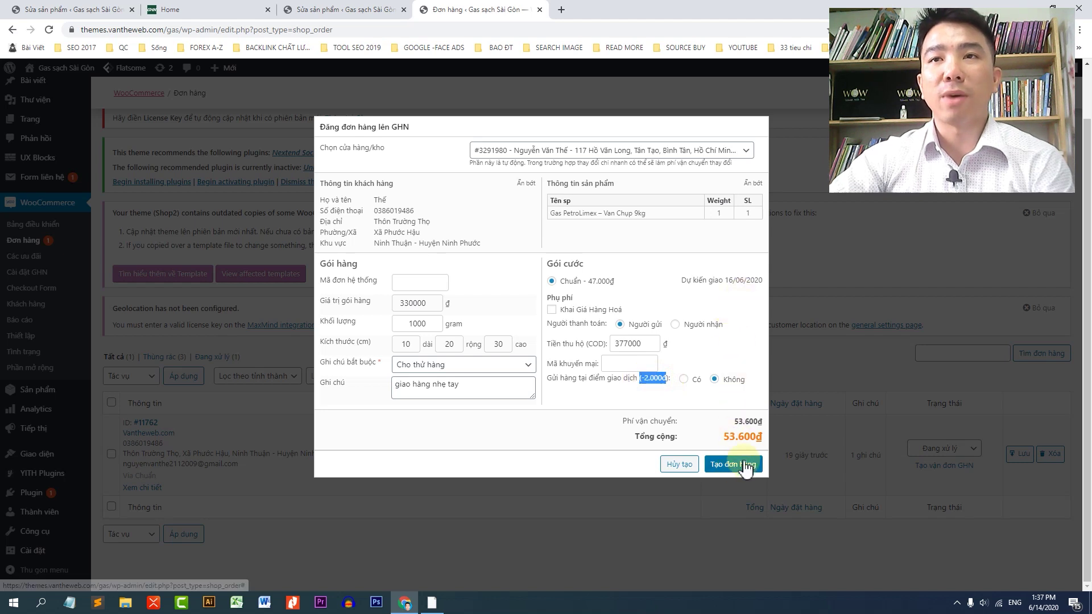
click(728, 465)
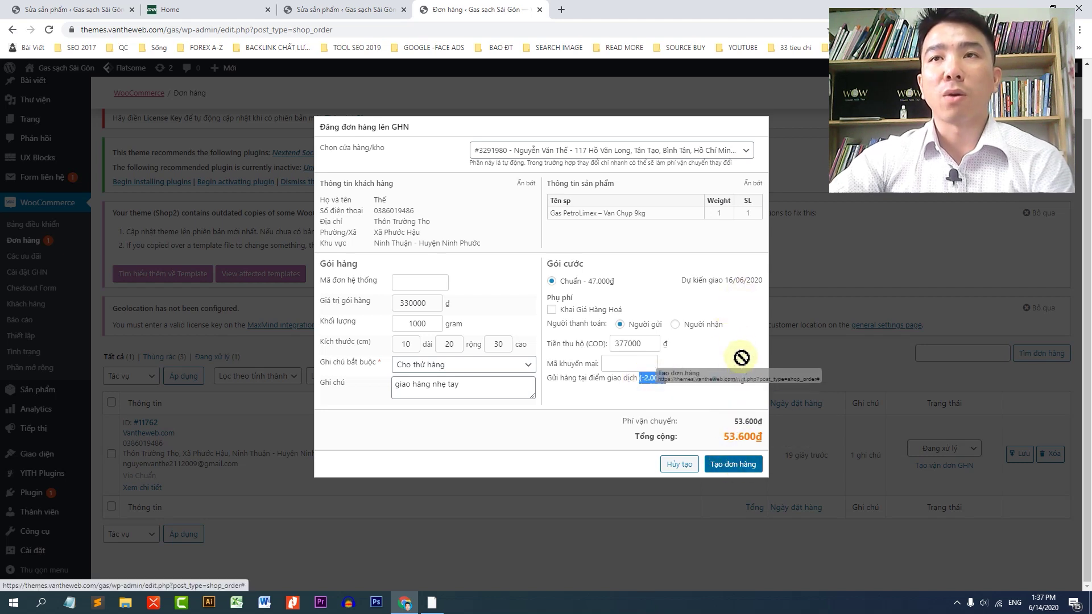
click(706, 155)
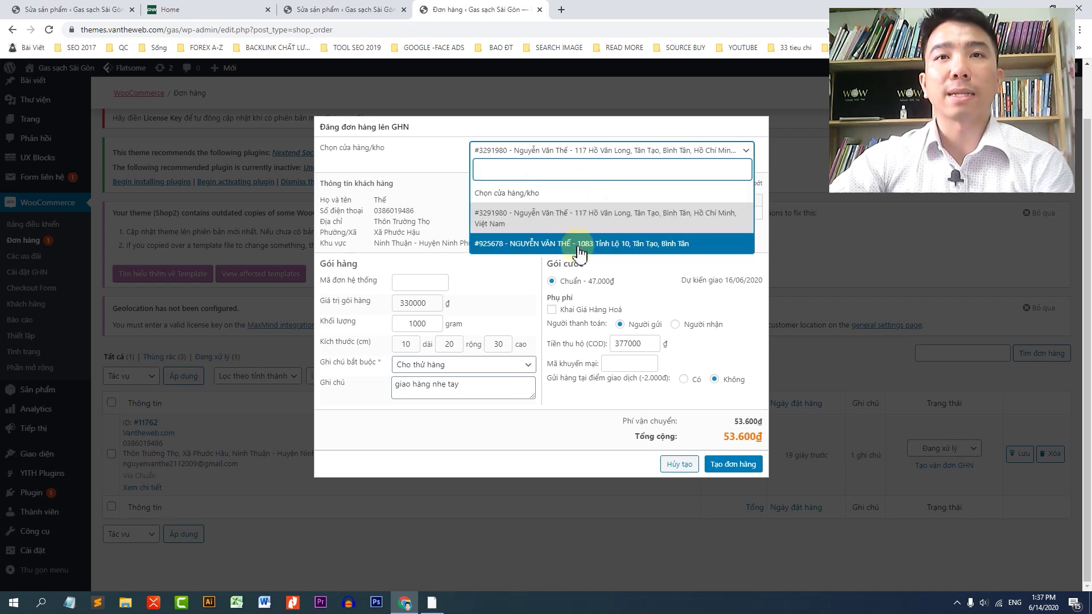
click(566, 216)
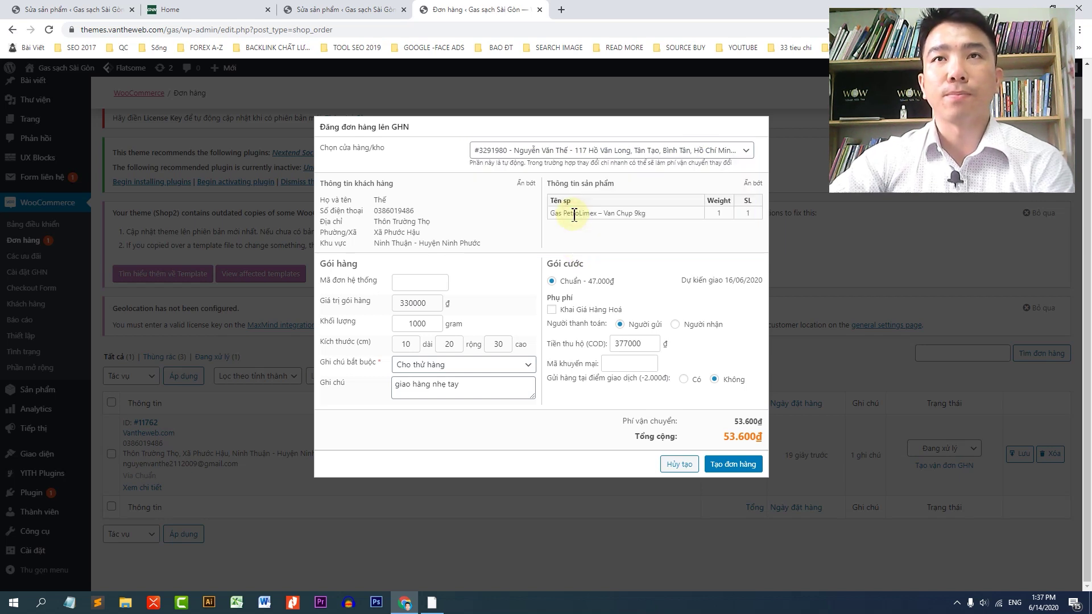
click(603, 152)
click(535, 219)
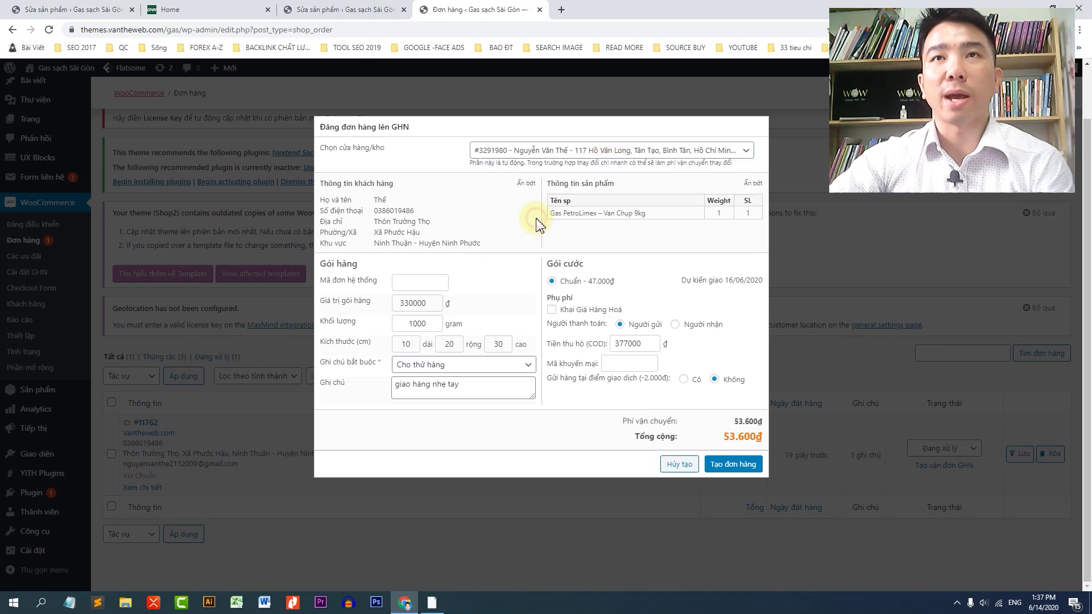
click(732, 467)
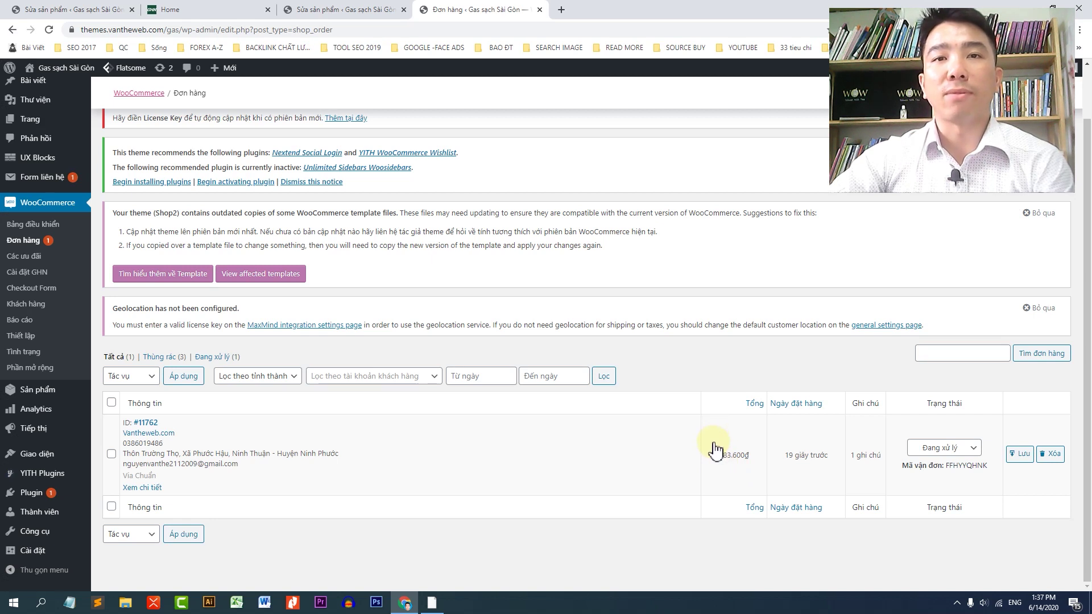
Step: Copy tracking code FFHYYQHNK from the Orders list
drag(995, 467, 965, 472)
double_click(965, 472)
key(ctrl+c)
right_click(965, 473)
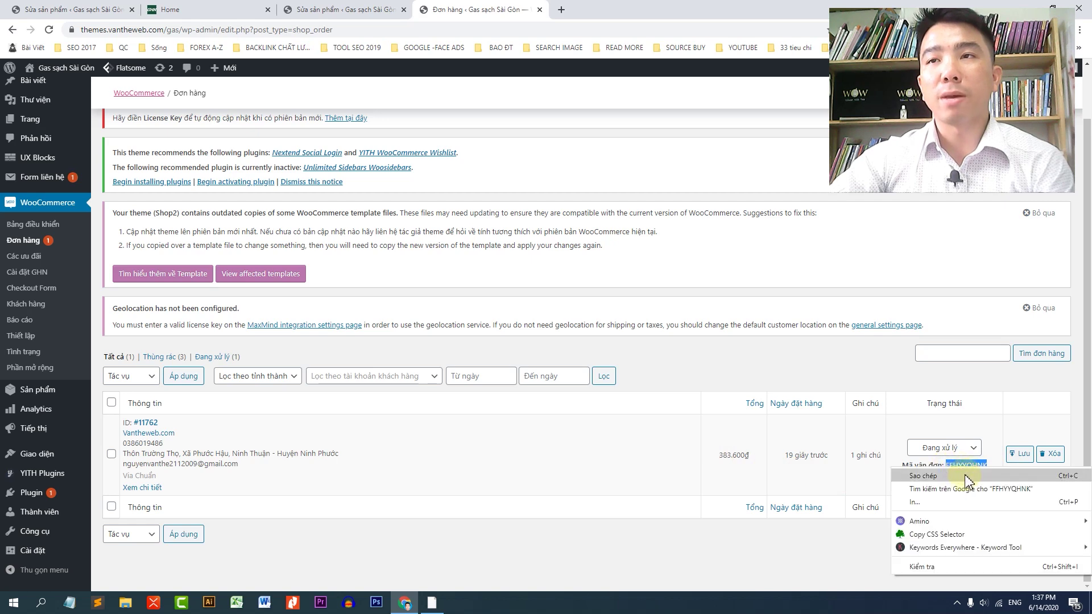
click(962, 476)
Step: Search 'ghn' in a new tab and open the GHN website's customer area
click(561, 10)
click(558, 30)
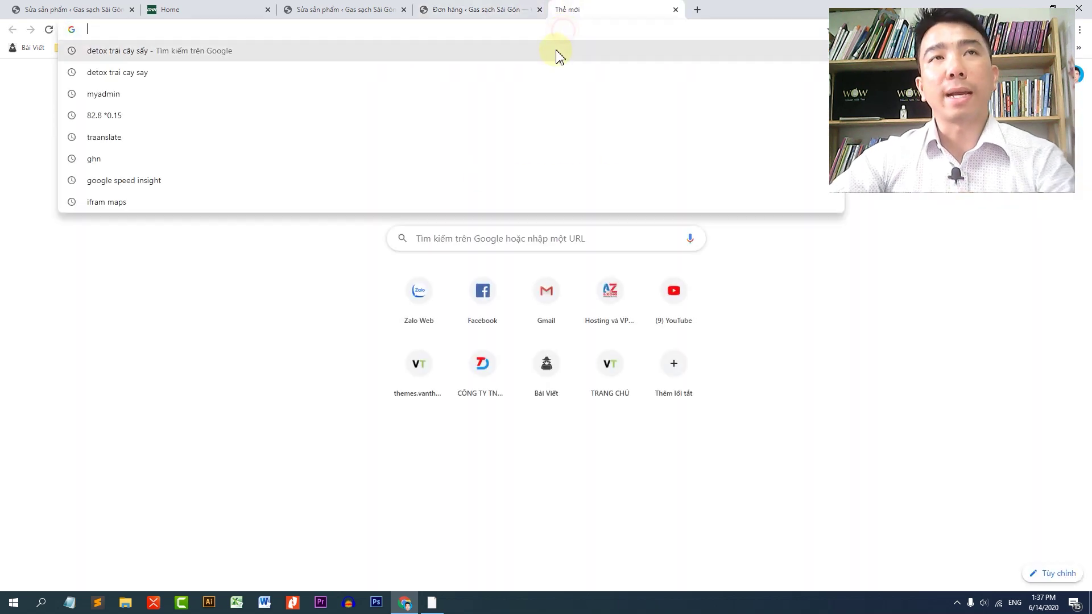
text(ghn)
key(Return)
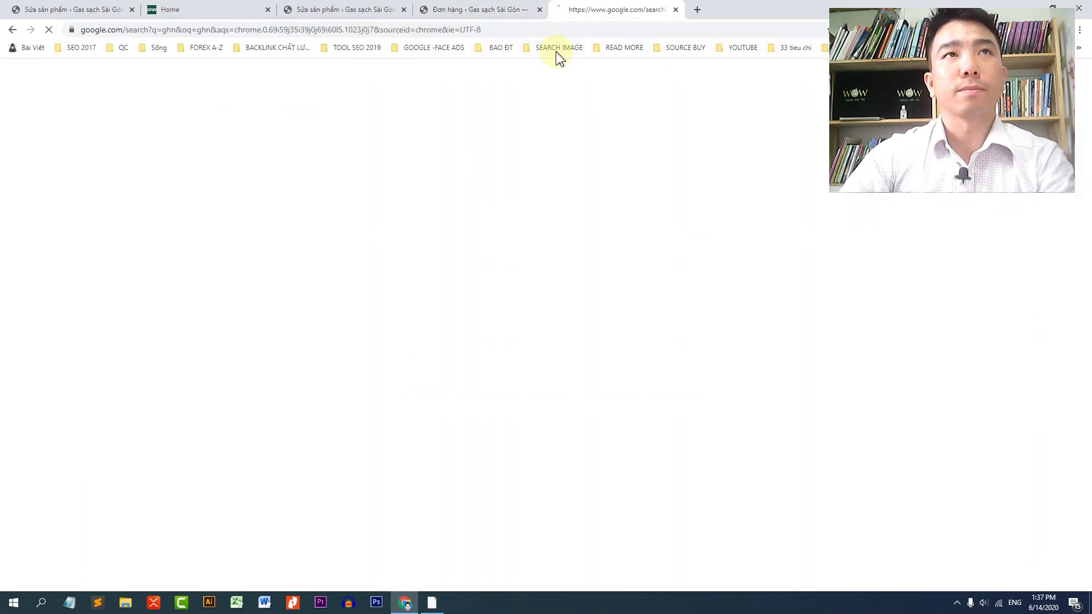
click(268, 178)
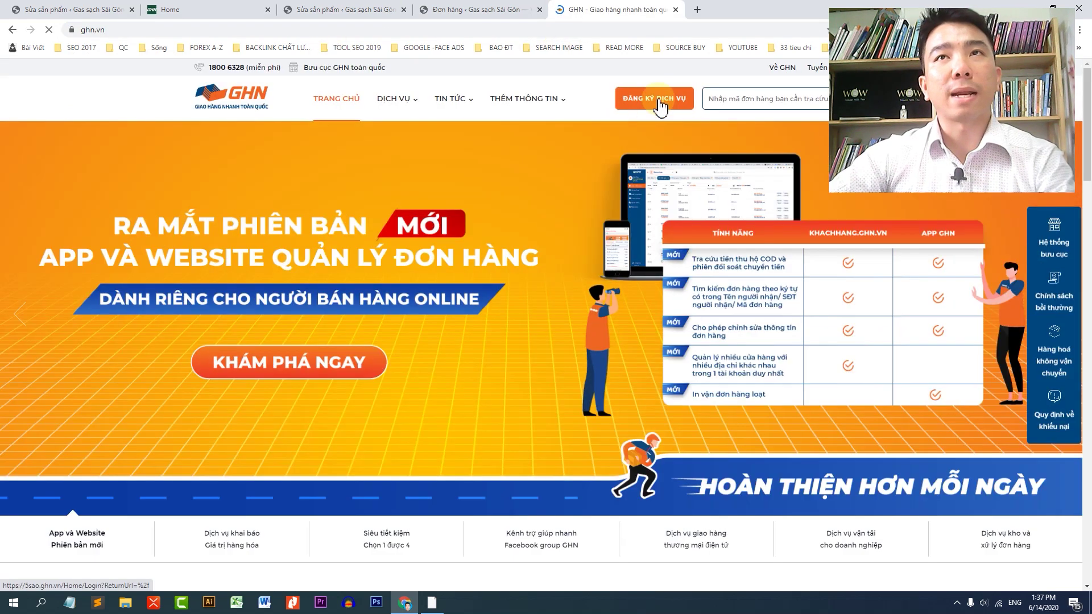
click(660, 103)
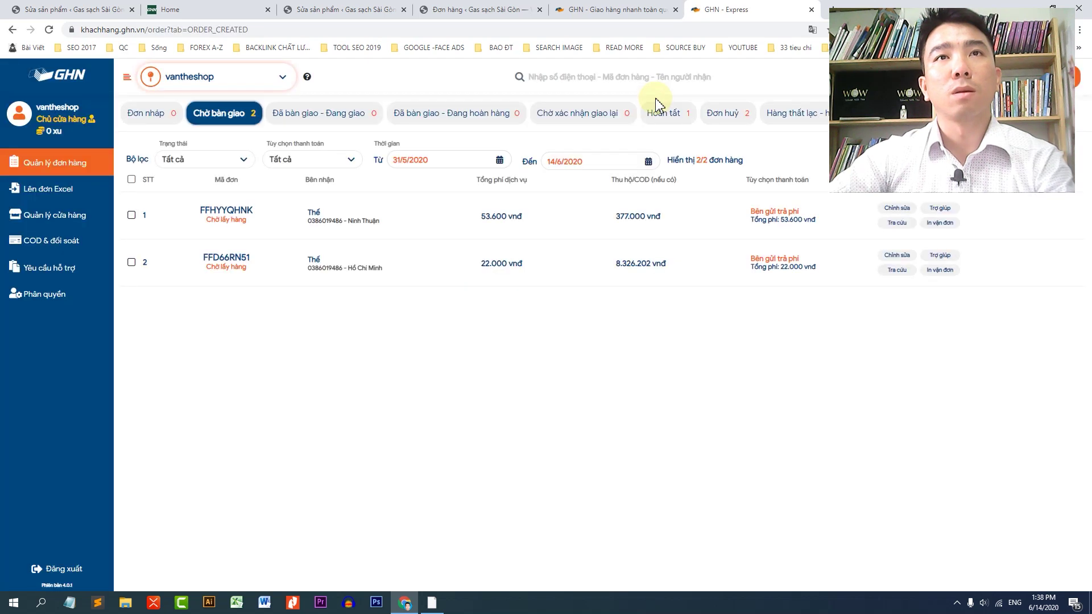
Step: Find order FFHYYQHNK in GHN's awaiting-pickup list, then return to the WordPress tab
key(ctrl+f)
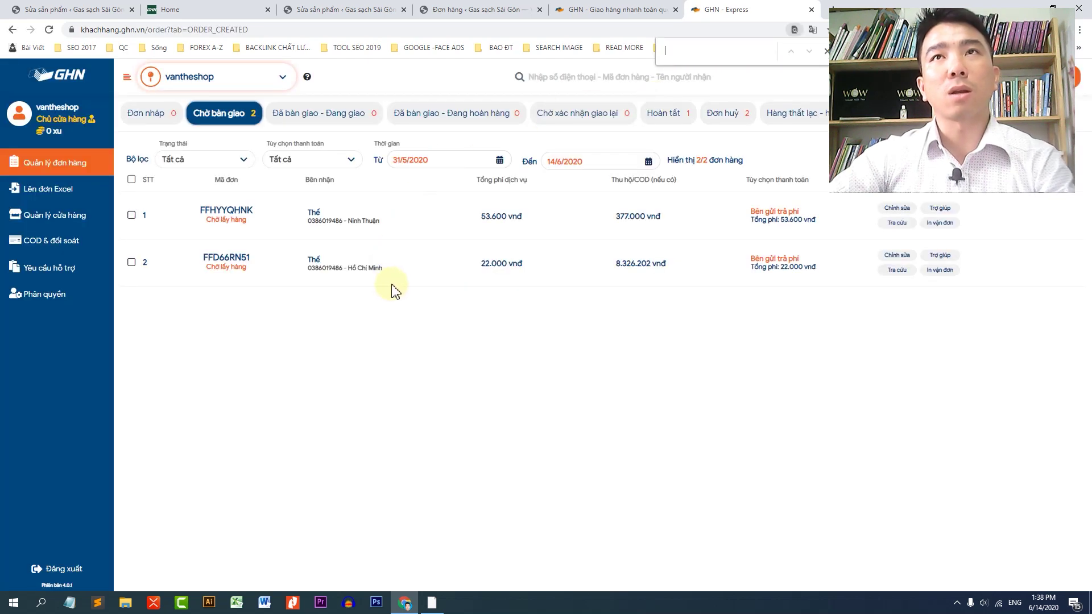
key(ctrl+v)
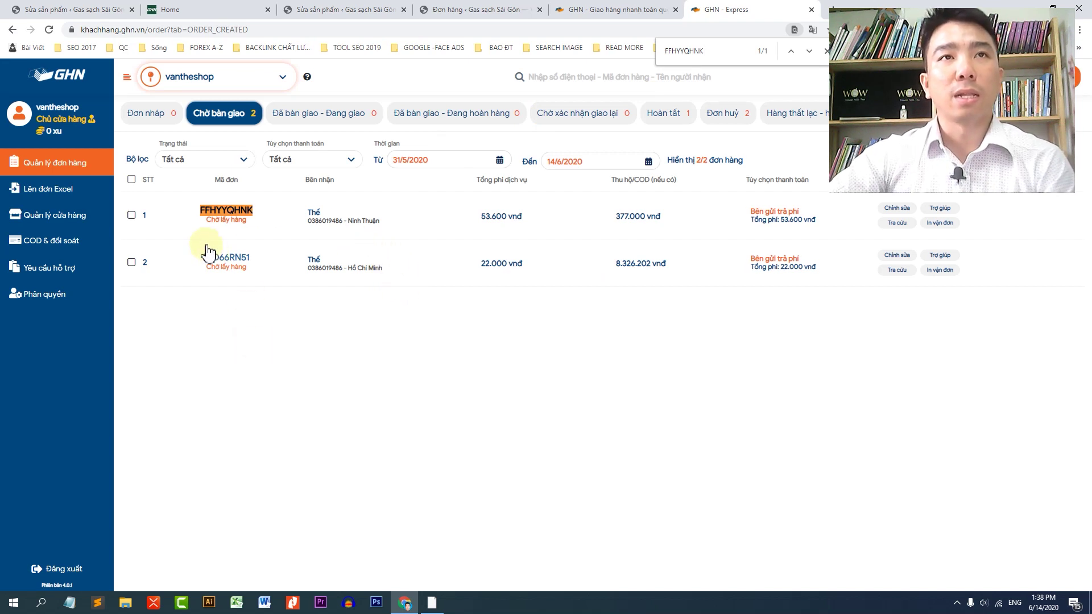
drag(191, 210, 252, 230)
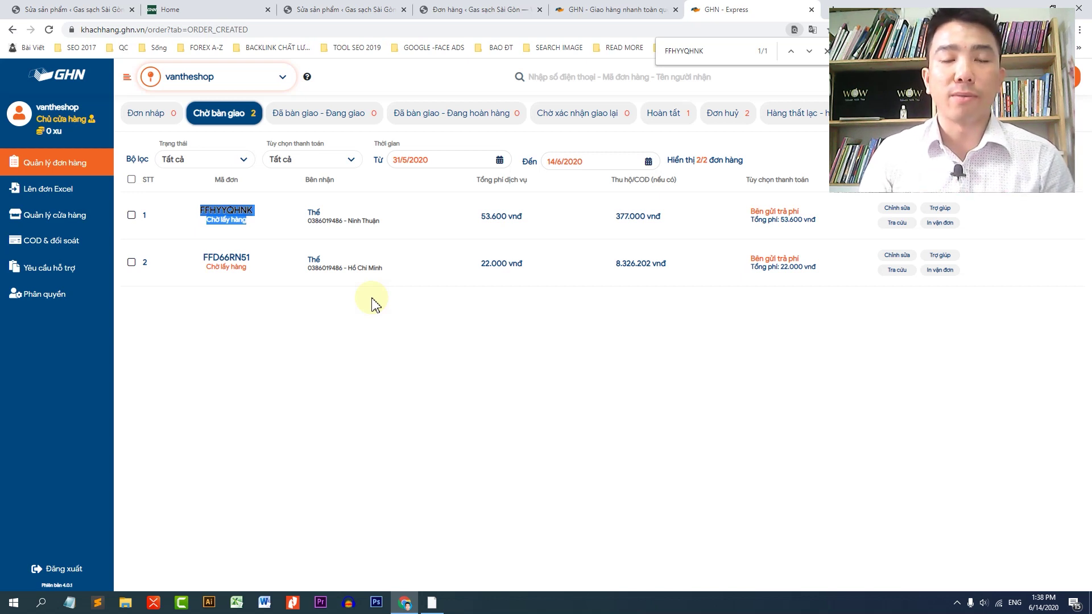
key(ctrl+1)
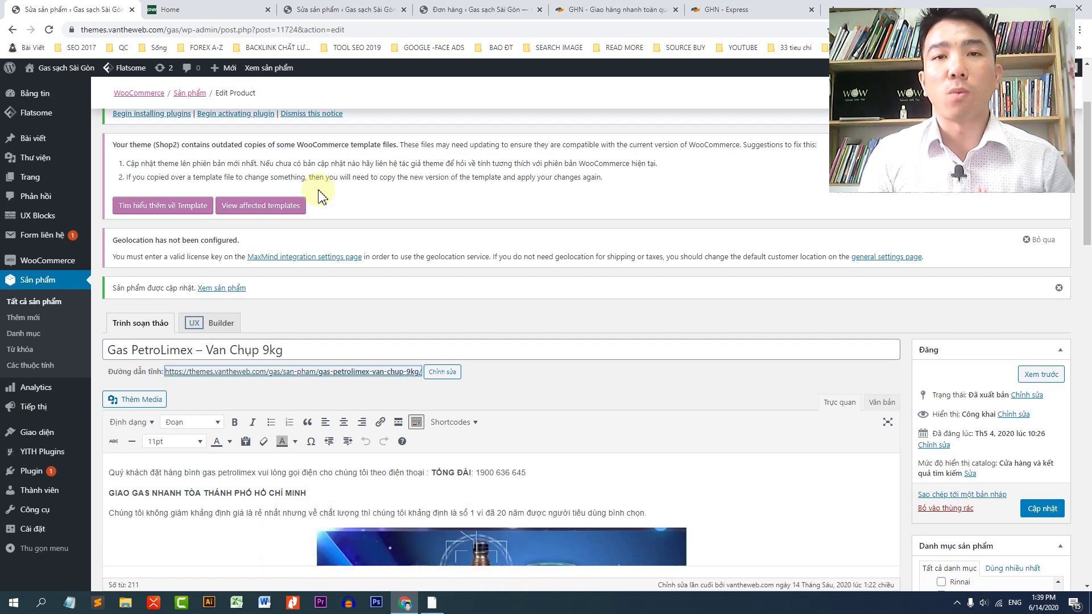
Step: Open the 'Nhà Hàng Khách Sạn' theme page on themes.vantheweb.com and highlight its two bonus plugins
click(105, 44)
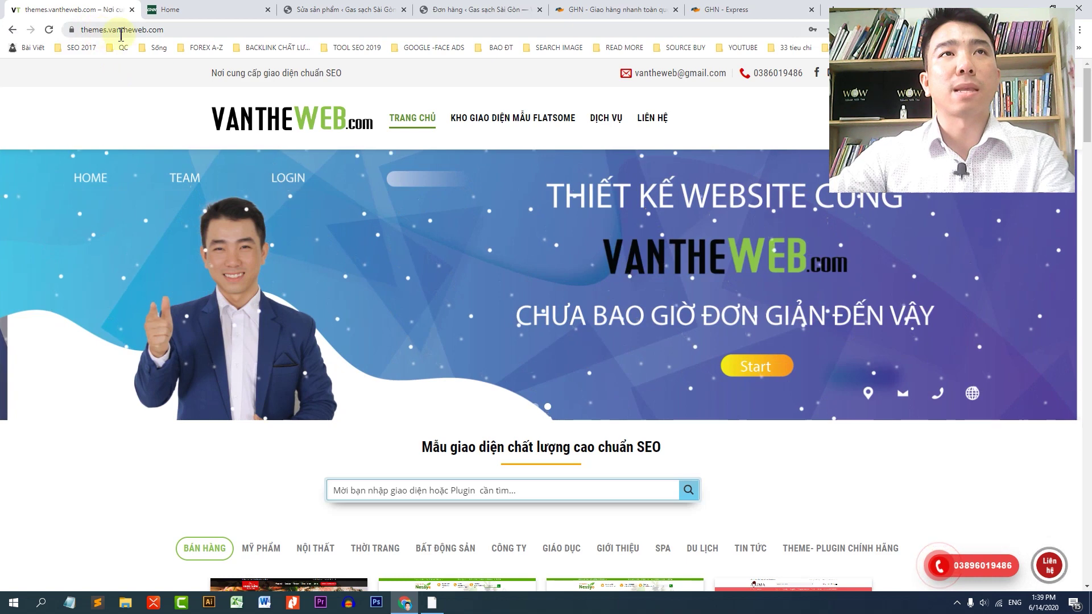
scroll(586, 403, down, 5)
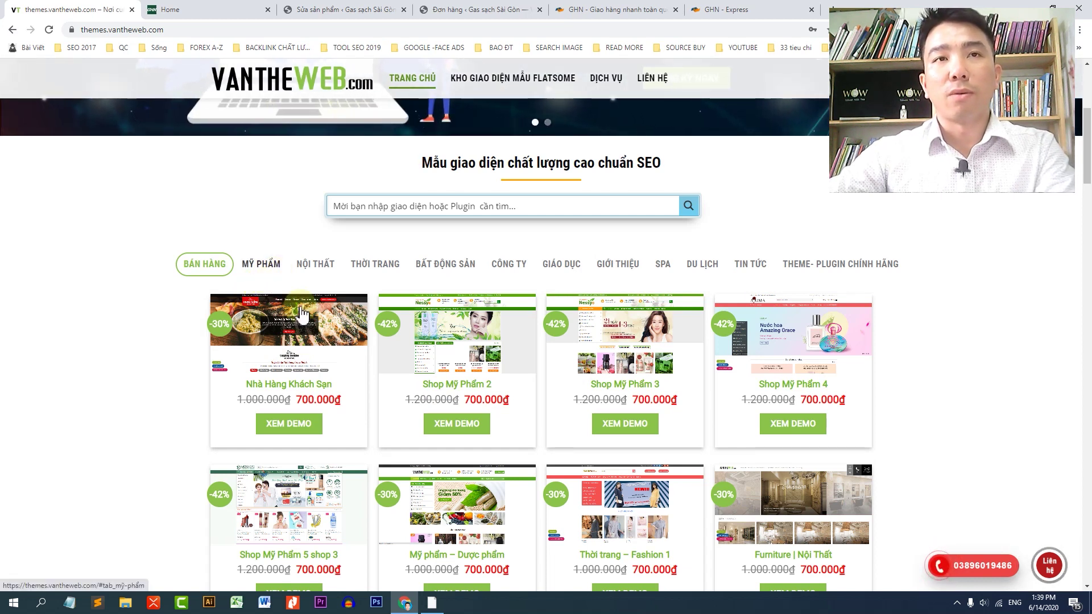
click(326, 346)
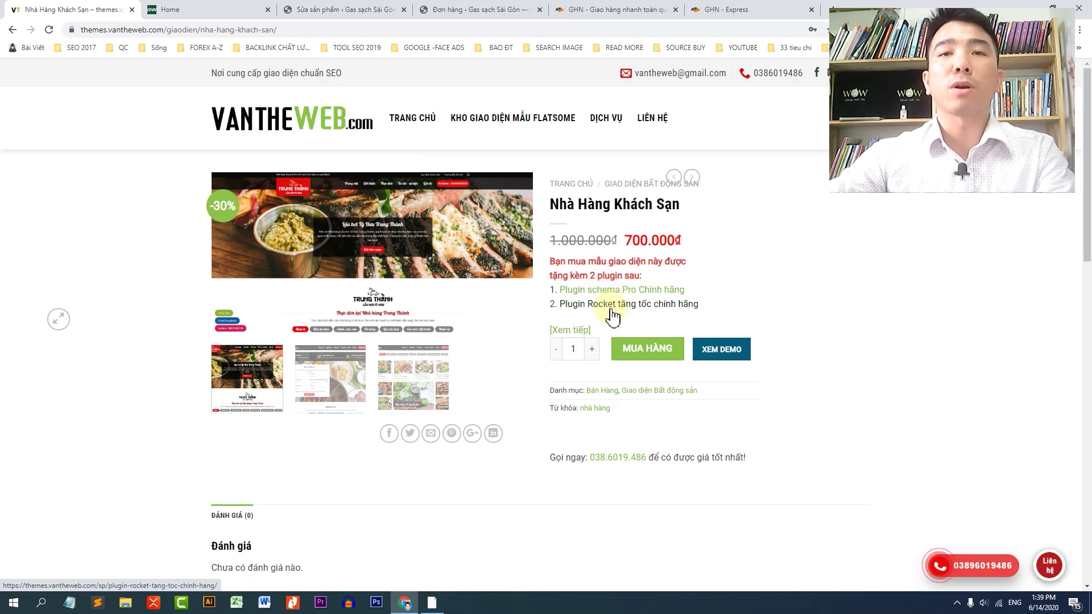
drag(704, 309, 550, 291)
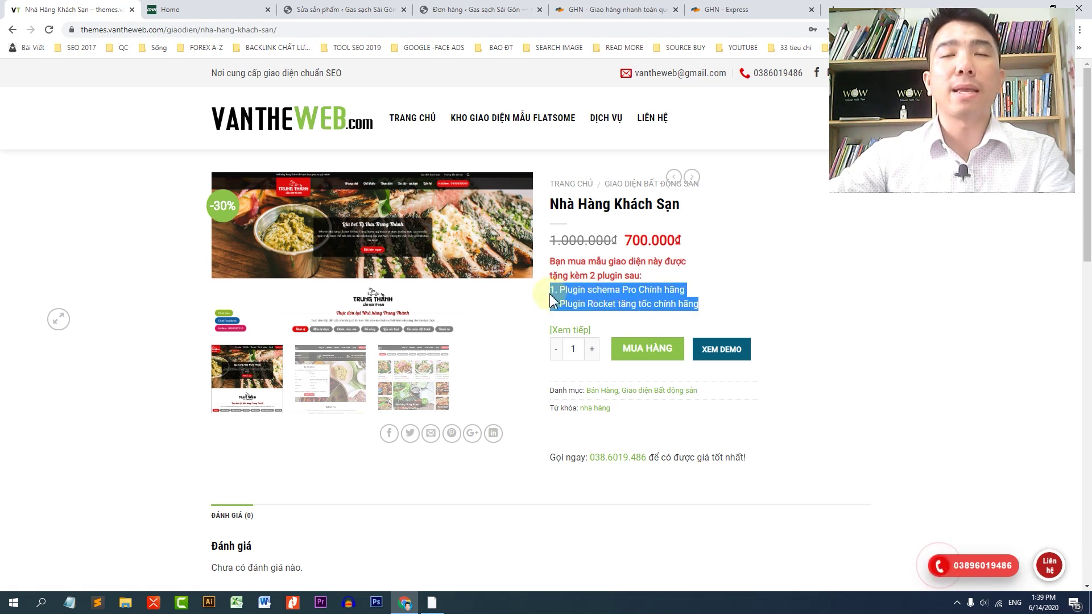